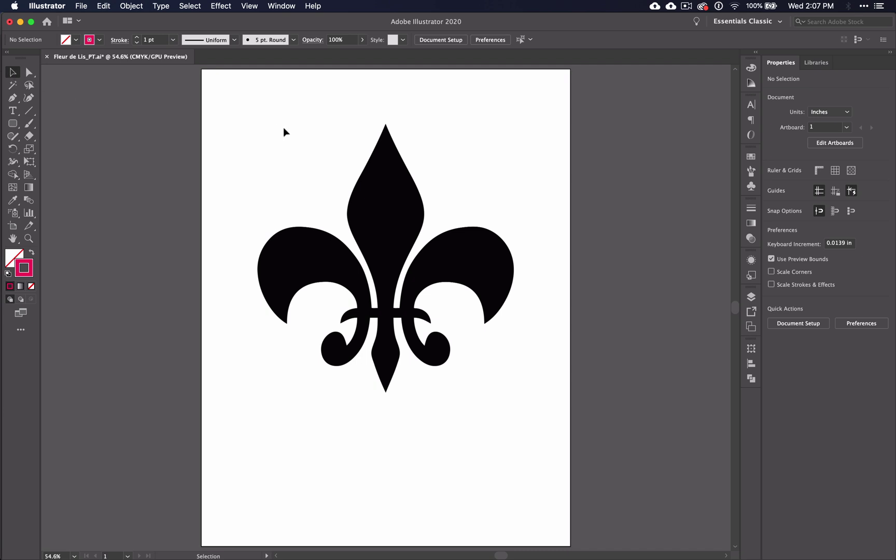
Rename Layer 1, which holds the fleur-de-lis picture, as image.
click(751, 297)
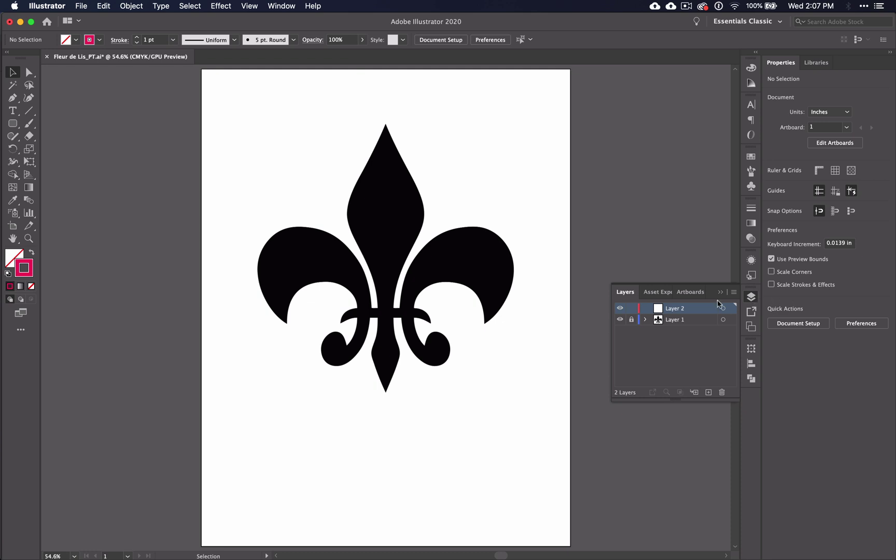
double_click(676, 320)
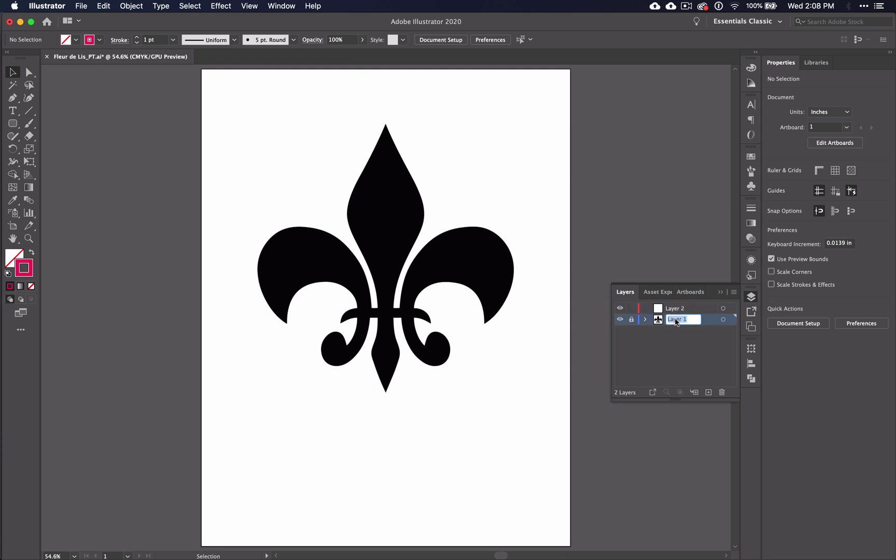
text(image)
Rename Layer 2 as working layer and collapse the layer list.
double_click(676, 309)
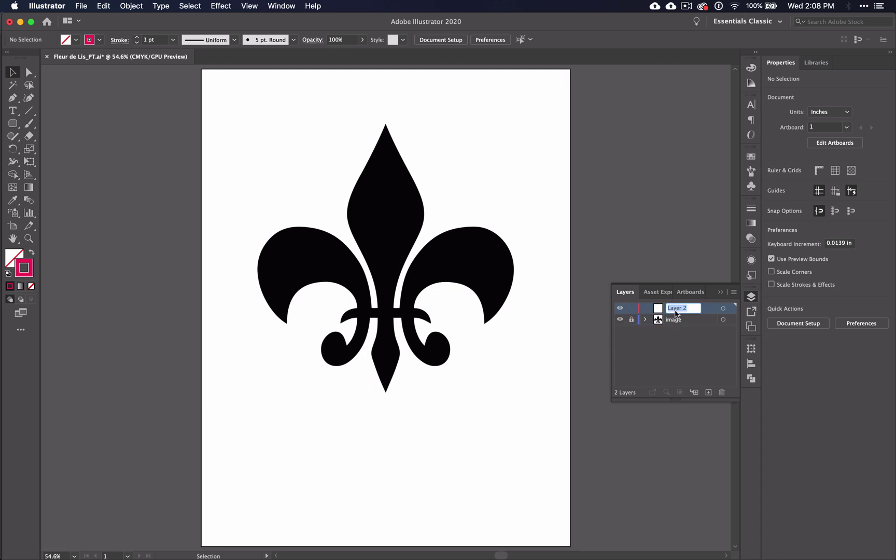
text(w)
text(orking la)
text(yer)
click(713, 309)
click(720, 293)
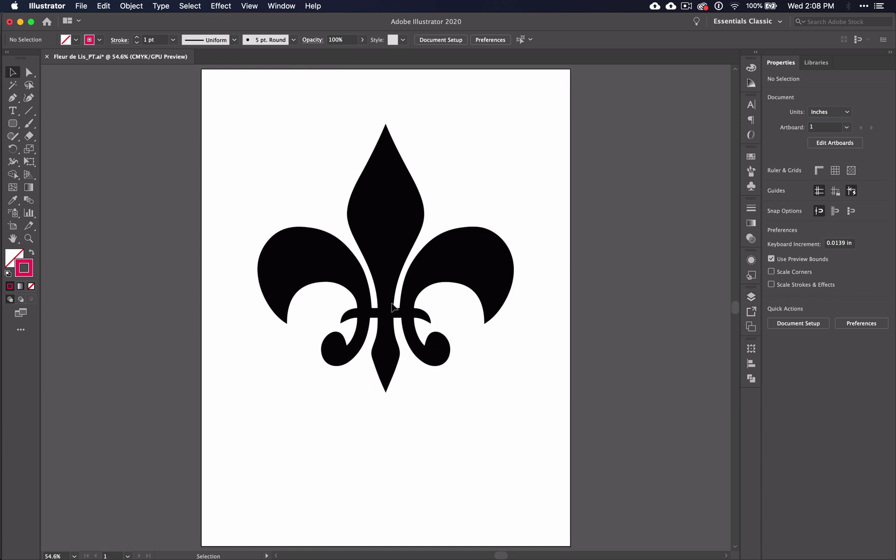
Check the stroke color in the Color Picker and accept it.
click(26, 265)
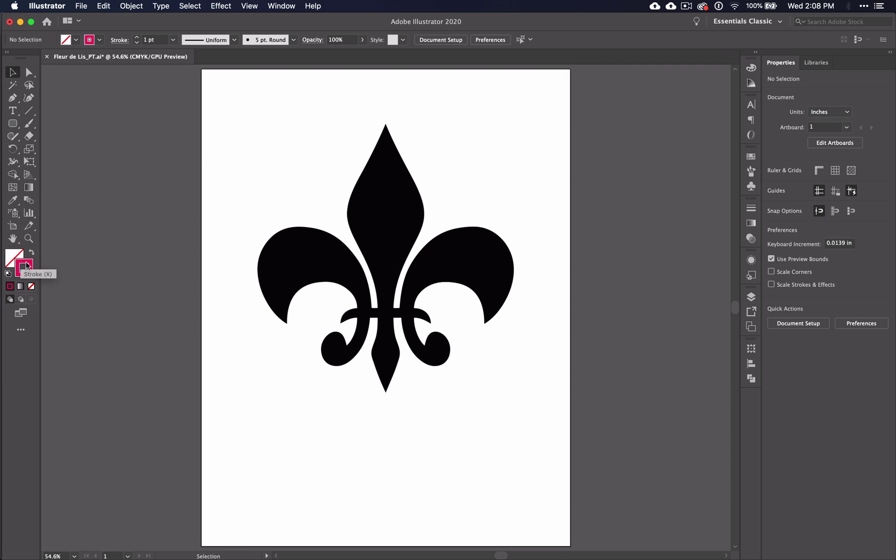
double_click(26, 265)
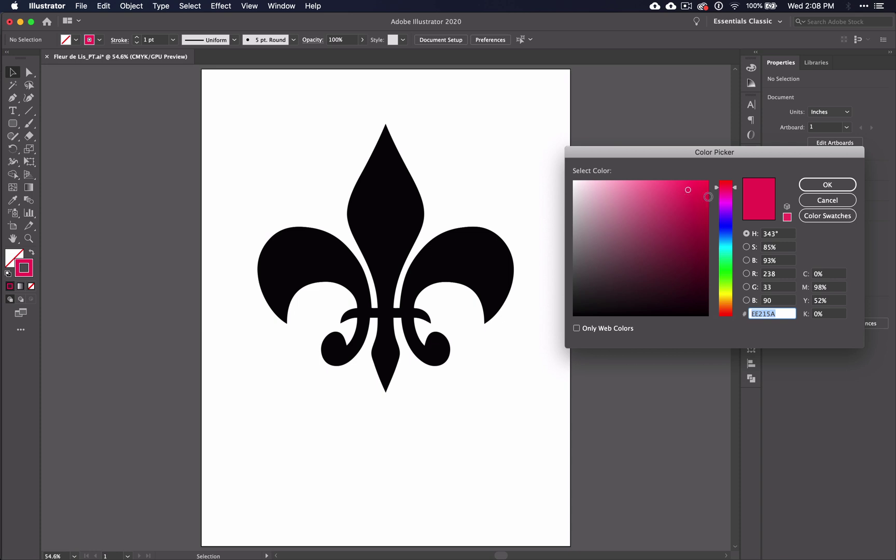
click(827, 185)
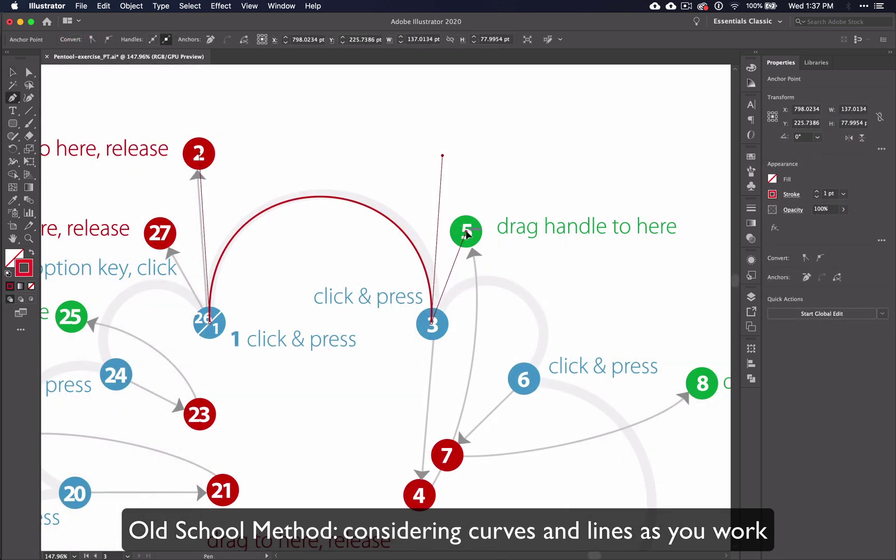
Pull the pen handle at point 3 to marker 5, and place a curved anchor at 6 with its handle towards 7.
drag(467, 229, 466, 235)
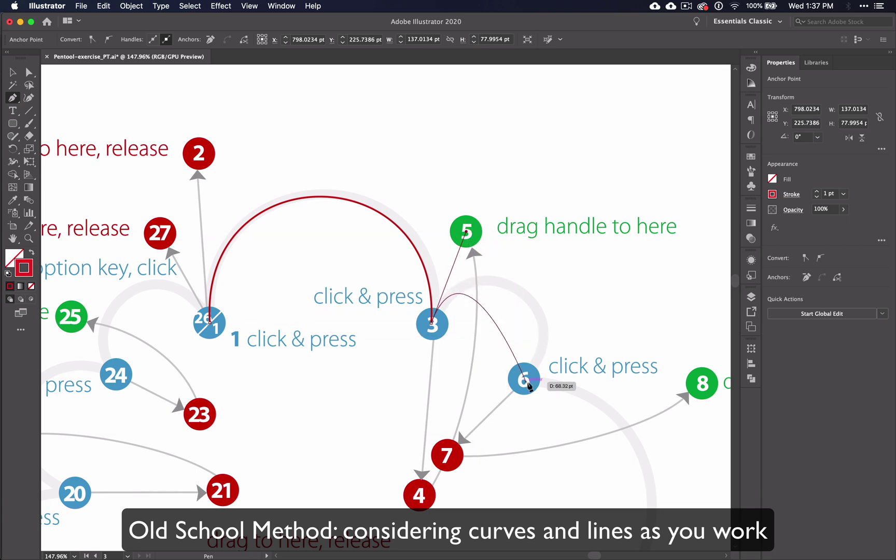
drag(525, 384, 460, 437)
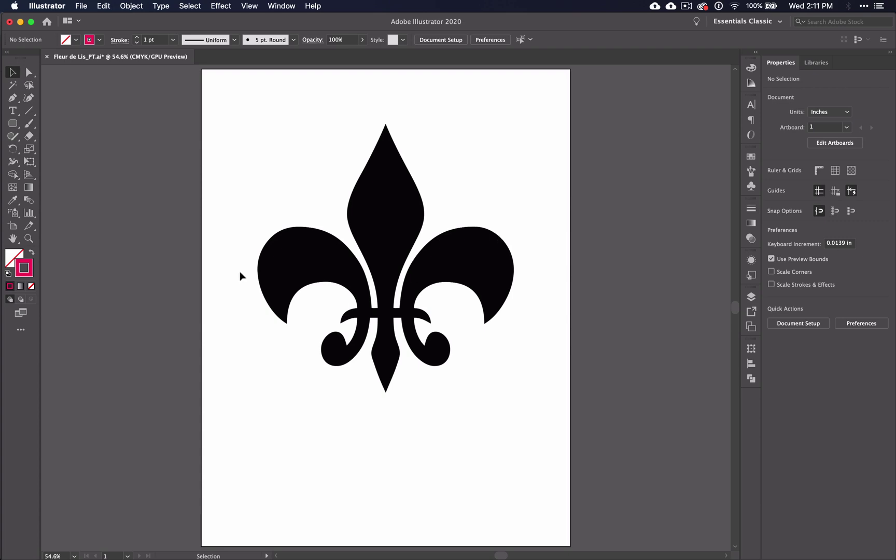
Activate the Pen tool for tracing the left petal of the fleur-de-lis.
key(p)
scroll(280, 320, up, 5)
scroll(280, 320, up, 2)
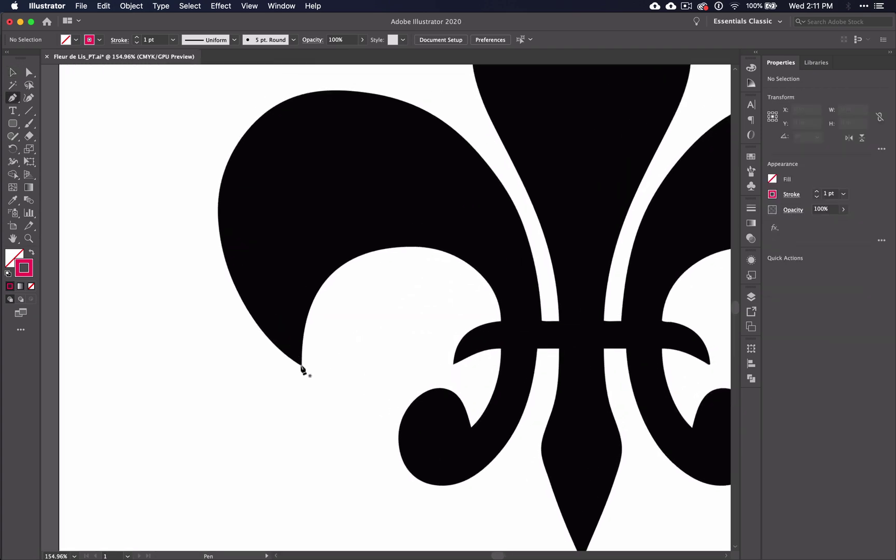
click(300, 365)
drag(226, 167, 258, 162)
drag(465, 266, 508, 310)
key(super+z)
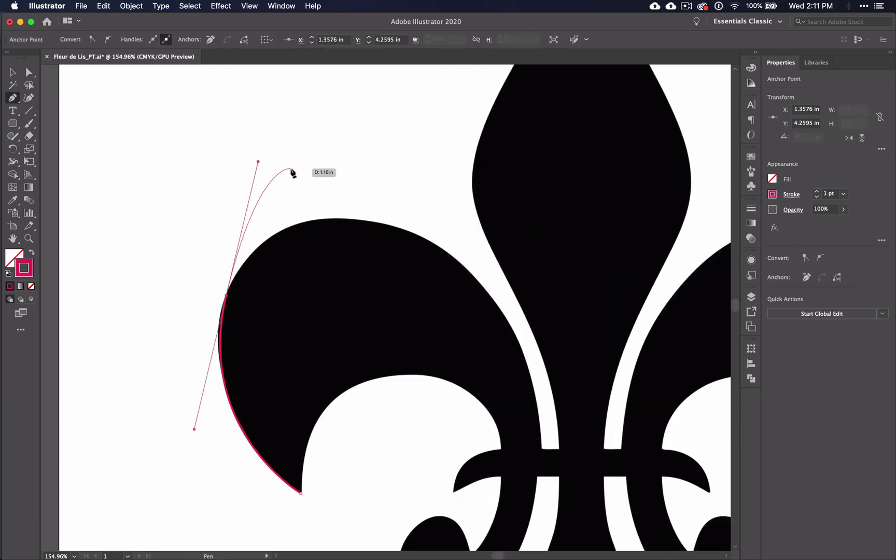
drag(259, 162, 255, 199)
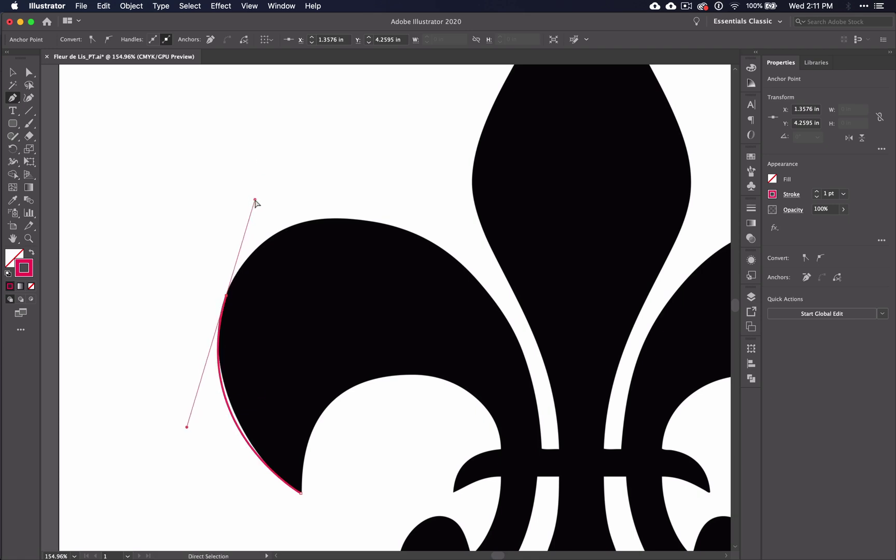
drag(476, 282, 559, 371)
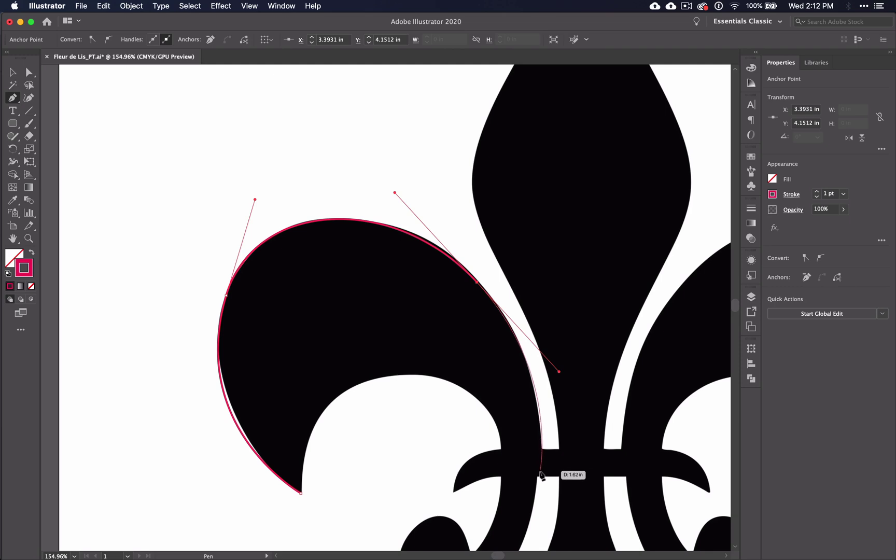
scroll(537, 498, down, 5)
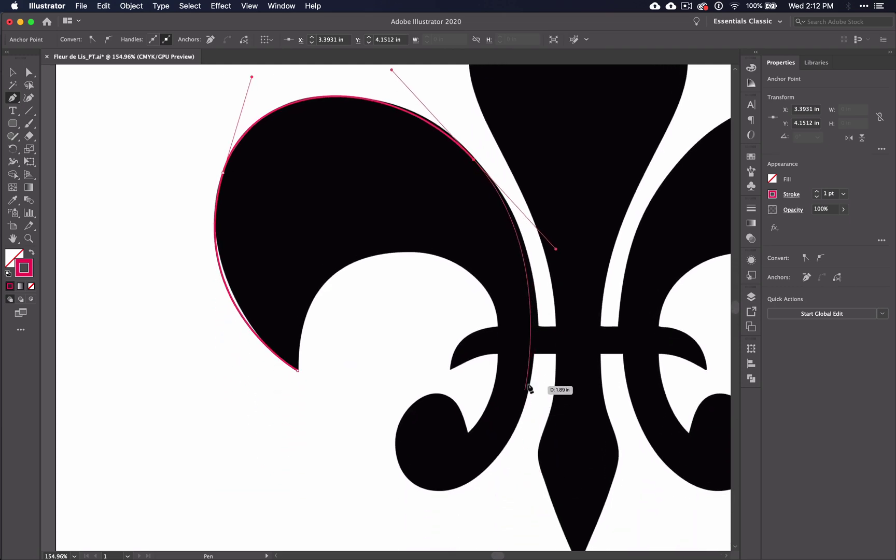
Place straight-segment anchors from the left petal's lower tip over its outer edge and down past the crossbar to the small curl.
drag(435, 390, 194, 354)
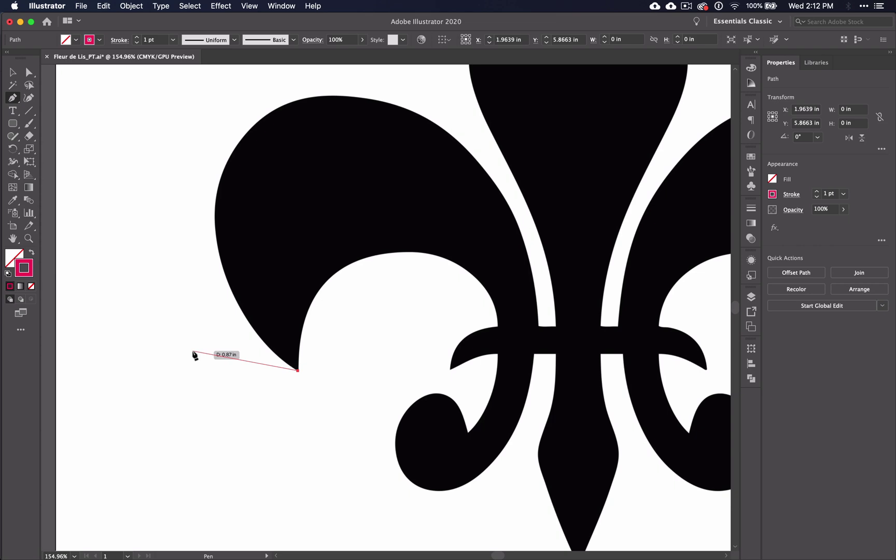
drag(194, 355, 242, 151)
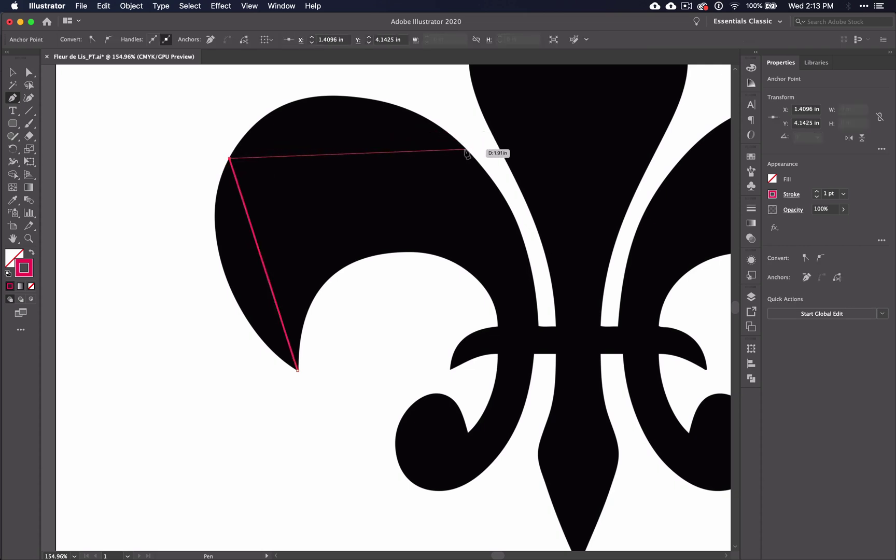
drag(465, 151, 537, 291)
click(535, 290)
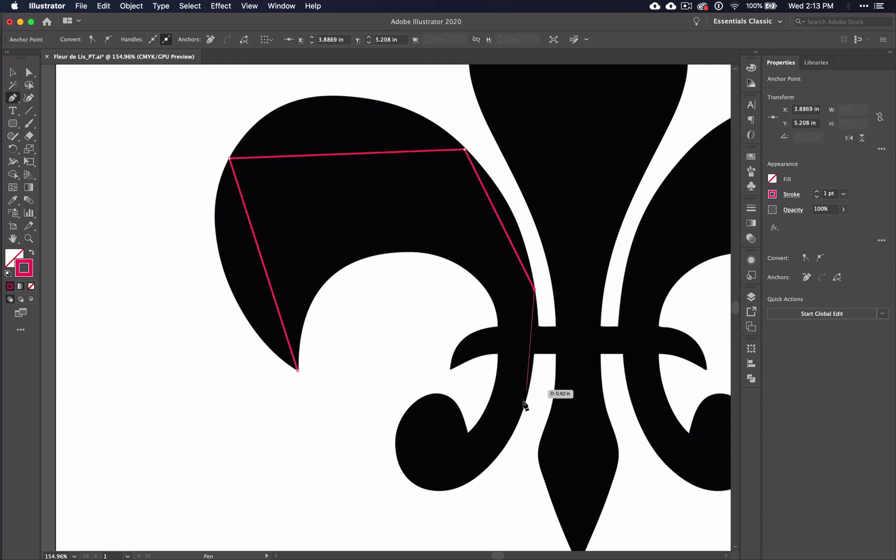
click(506, 447)
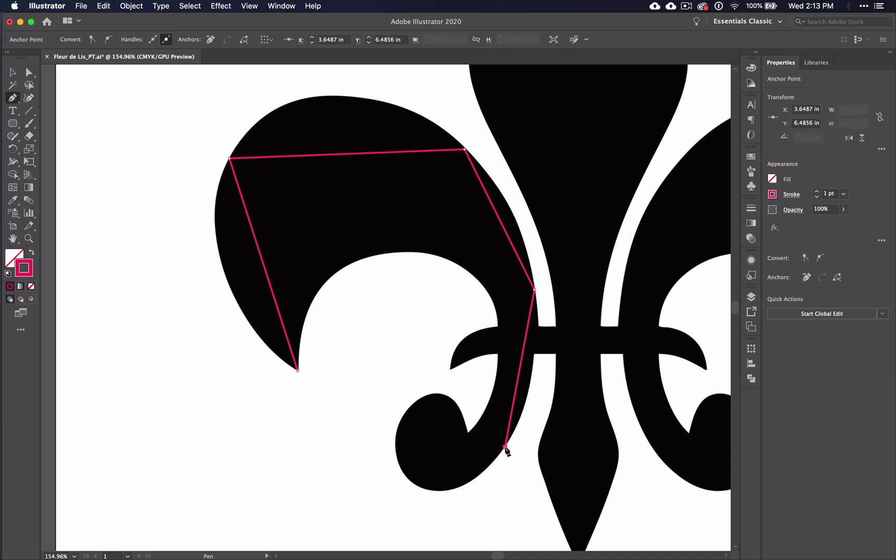
Continue the straight-segment path around the small curl and along the petal's inner edge, closing it at the starting tip.
click(410, 480)
click(425, 397)
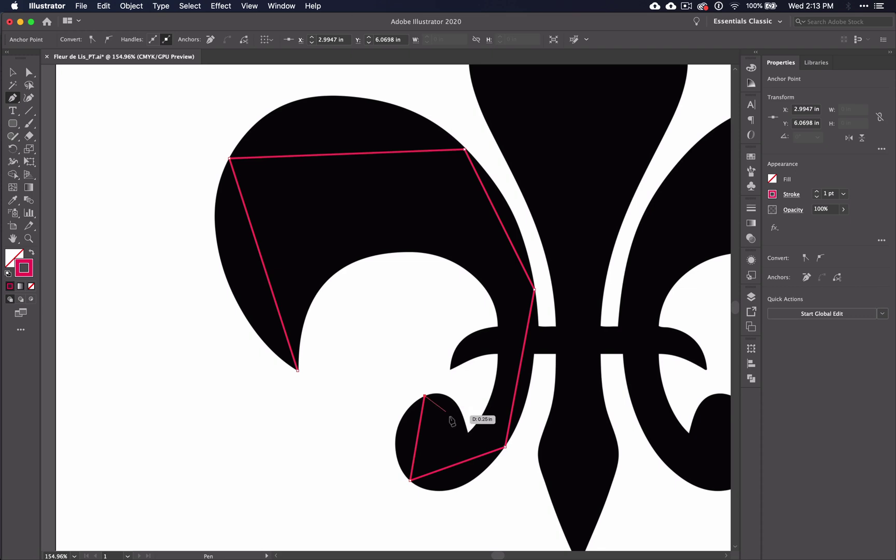
click(468, 432)
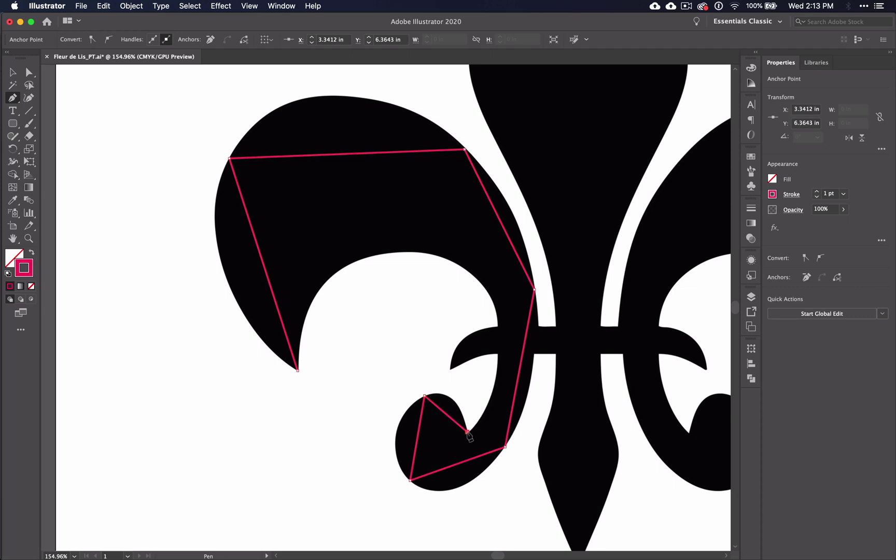
click(498, 326)
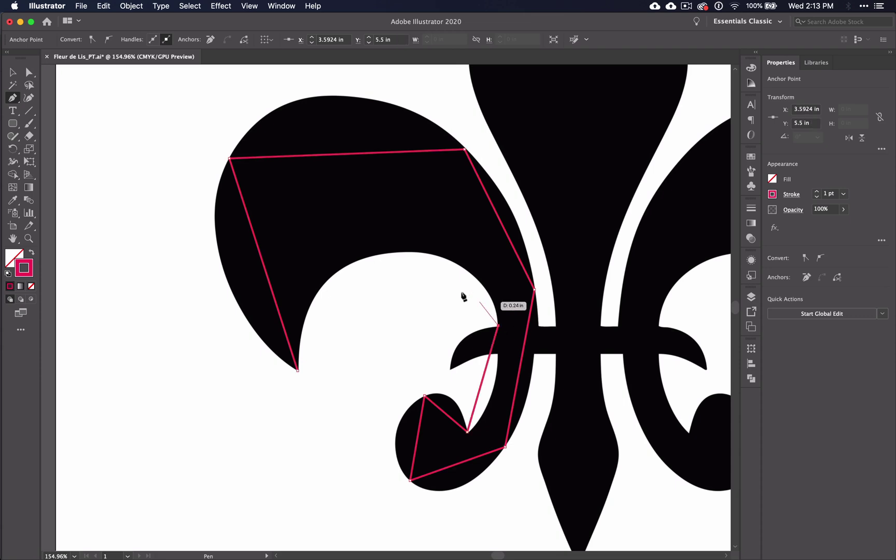
click(388, 253)
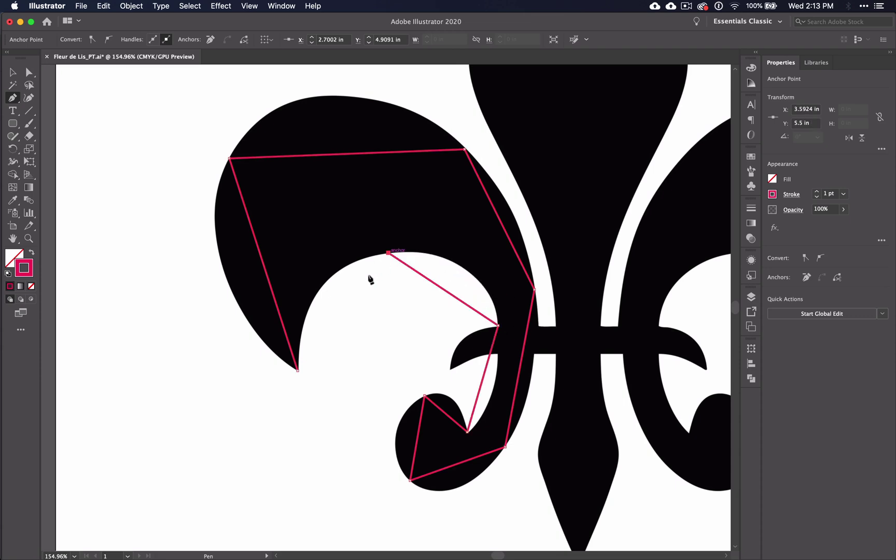
click(298, 370)
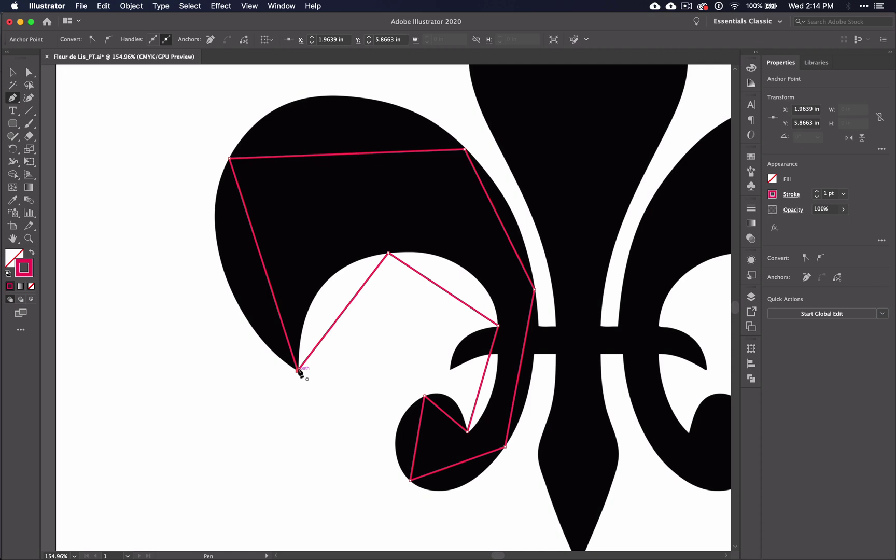
Convert the two upper anchors of the left petal to smooth points and adjust their handles to follow the petal's outer edge.
click(230, 157)
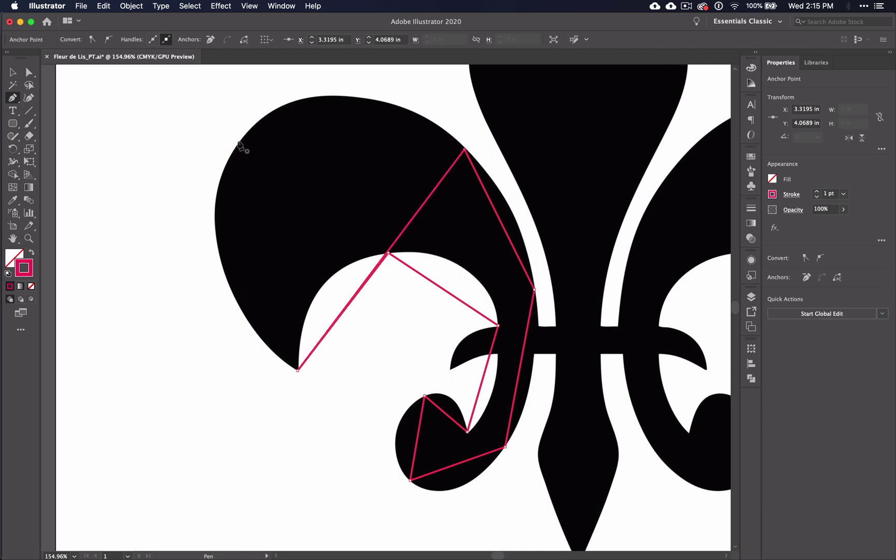
key(cmd+z)
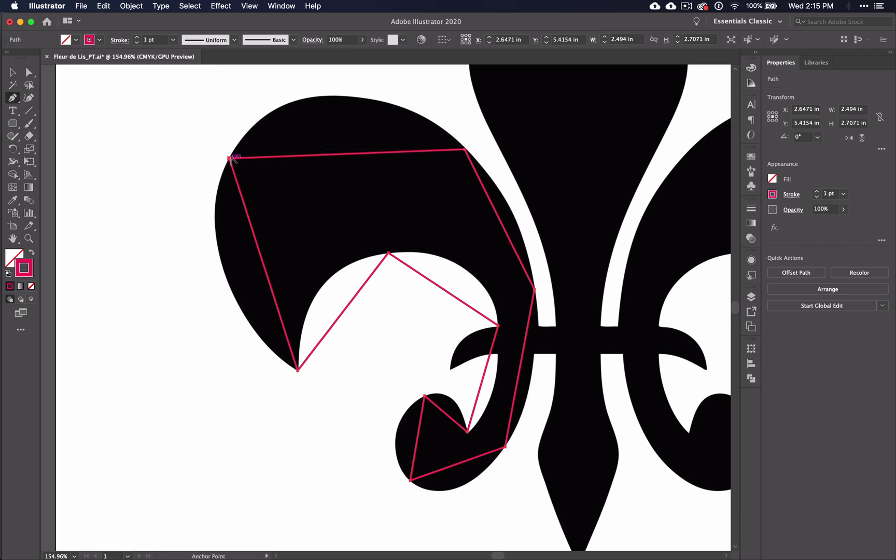
drag(229, 157, 282, 208)
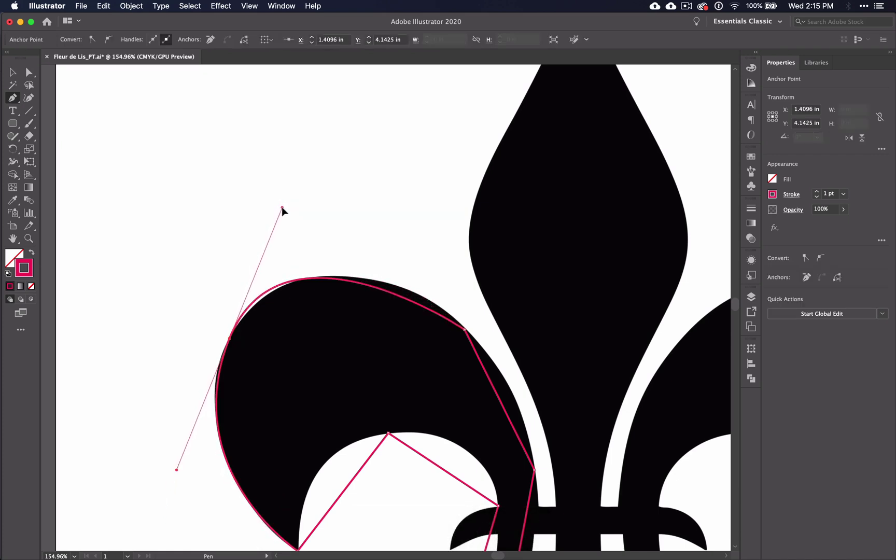
super+click(464, 329)
drag(486, 336, 528, 389)
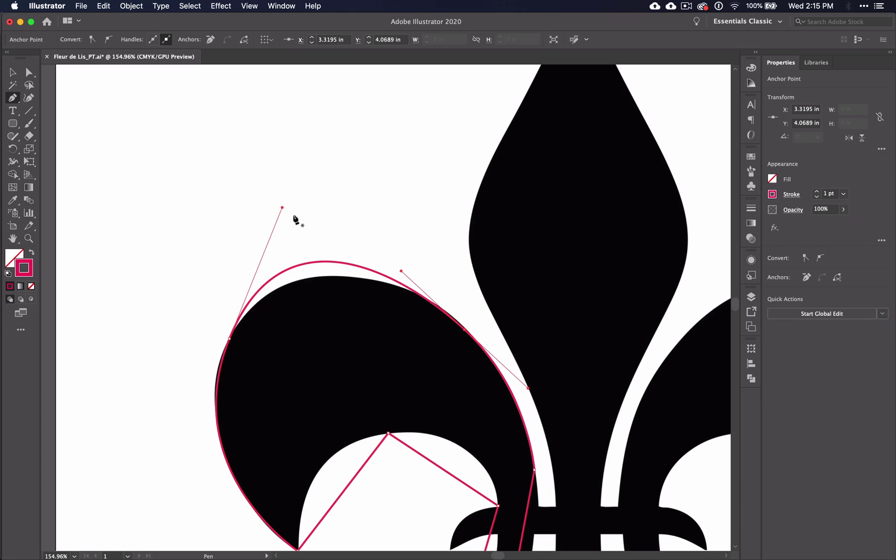
key(super)
drag(282, 209, 267, 245)
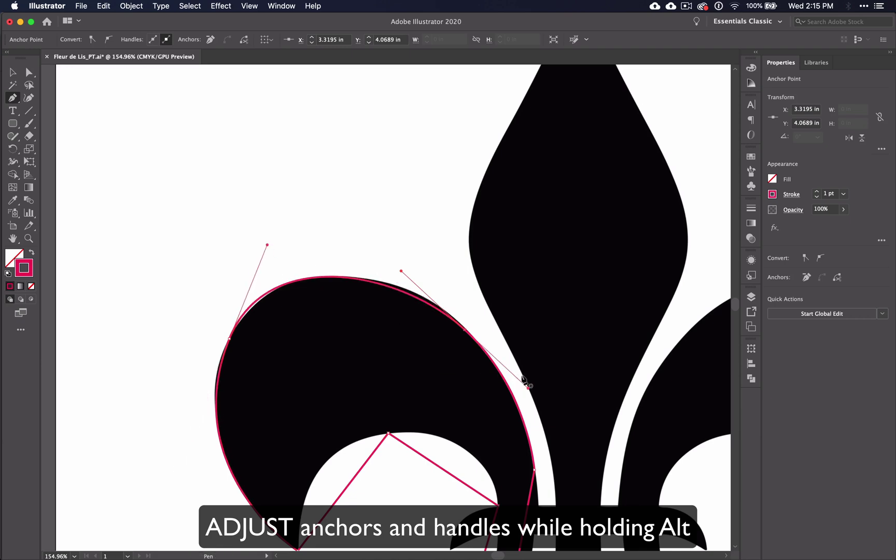
Convert the outer anchor just above the crossbar to a smooth point, move it to X 3.9172 in, Y 5.5 in, and adjust its lower handle.
scroll(532, 466, down, 10)
scroll(531, 467, right, 3)
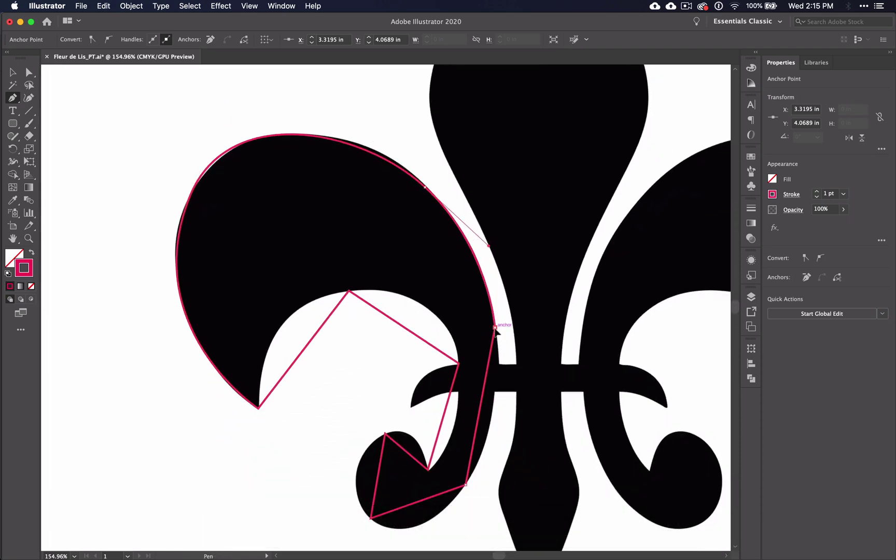
drag(495, 328, 502, 367)
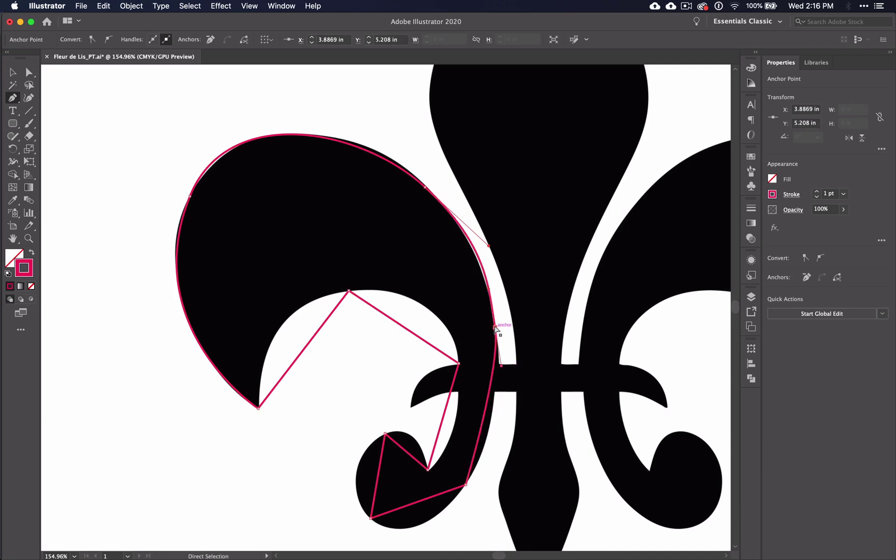
drag(495, 327, 500, 366)
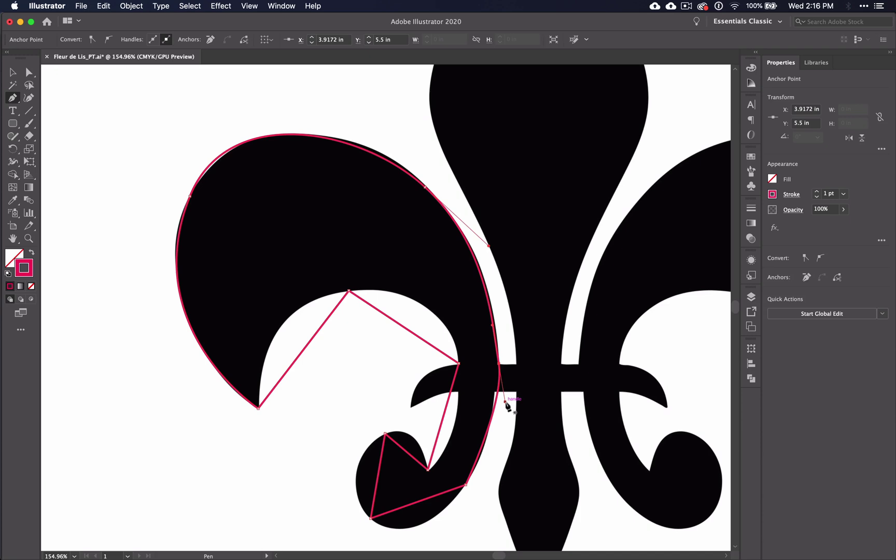
drag(506, 402, 488, 407)
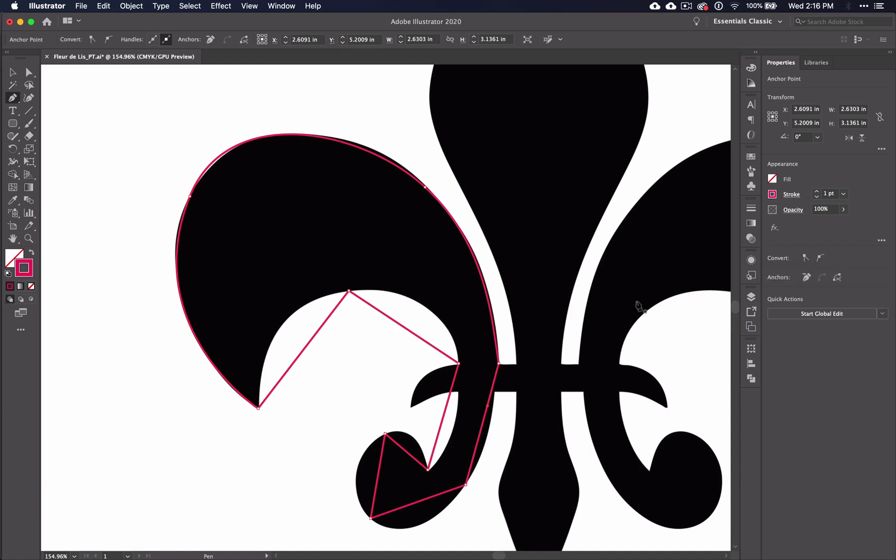
click(499, 365)
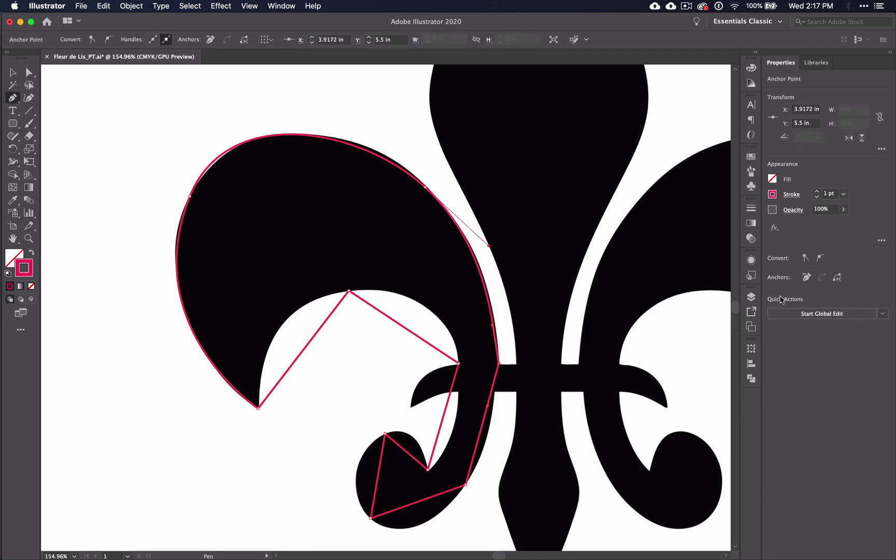
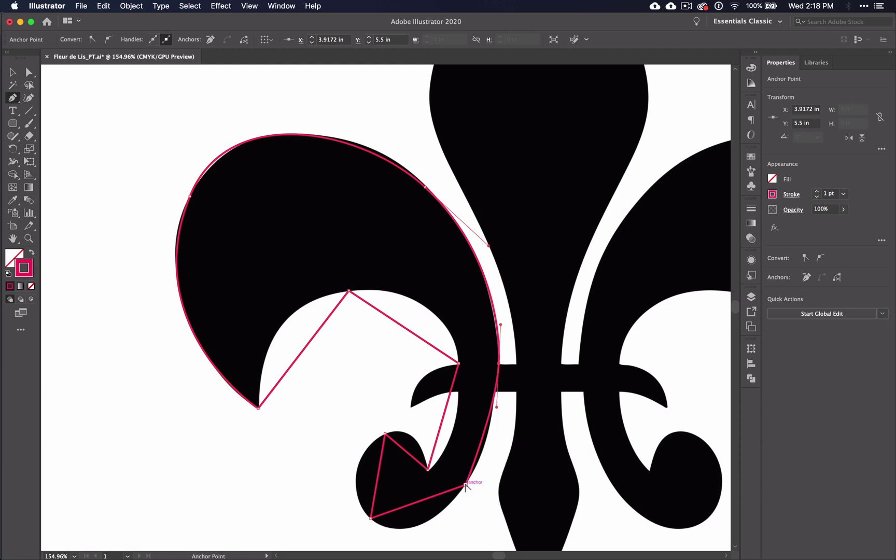
Convert the outer anchor below the crossbar and the curl's two outer anchors to smooth points, fitting their handles and moving the curl's top anchor to X 2.953 in, Y 6.0988 in.
drag(465, 486, 444, 513)
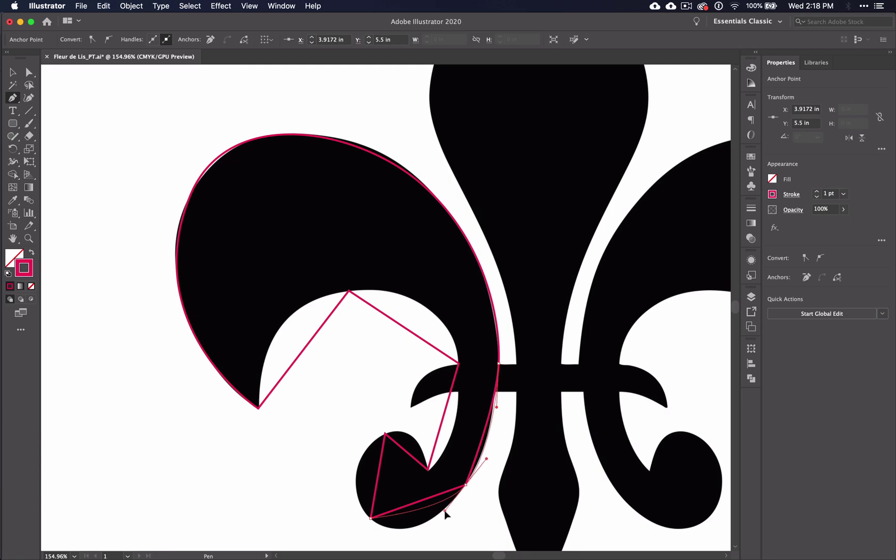
drag(445, 514, 444, 513)
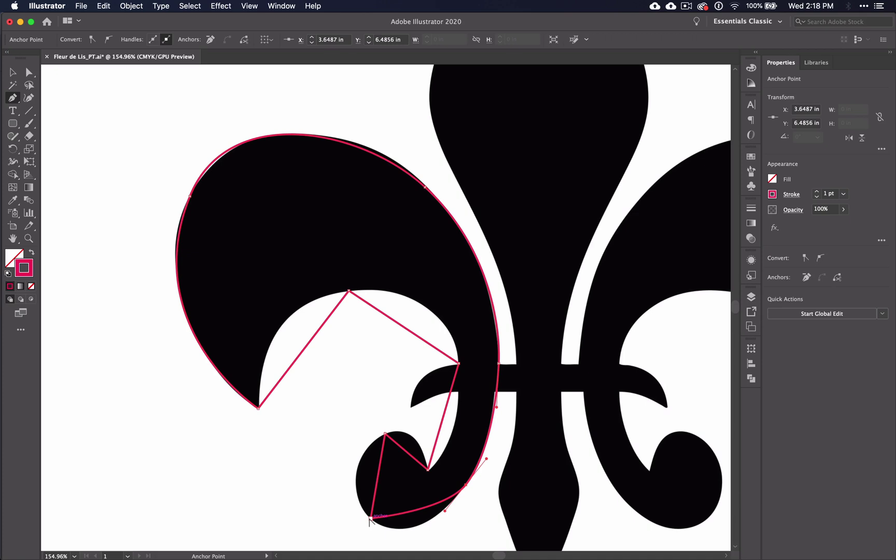
drag(371, 517, 337, 489)
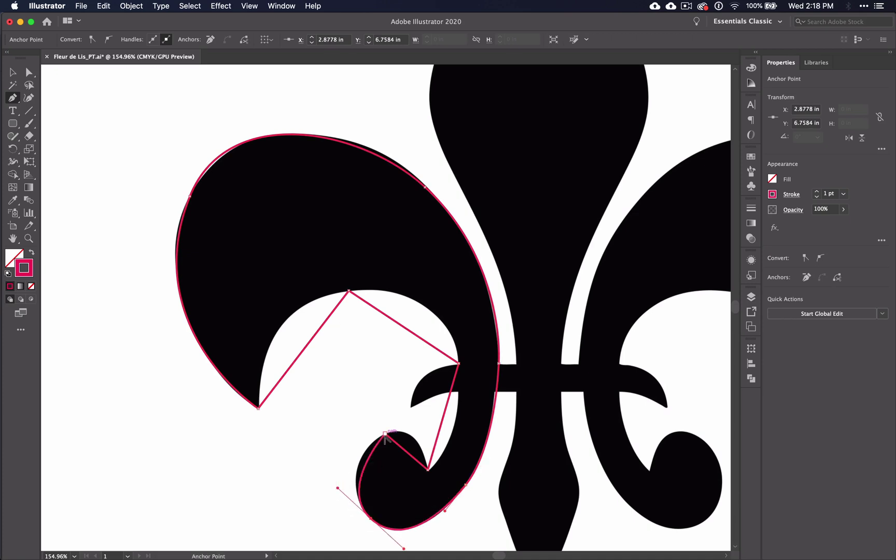
drag(385, 434, 410, 420)
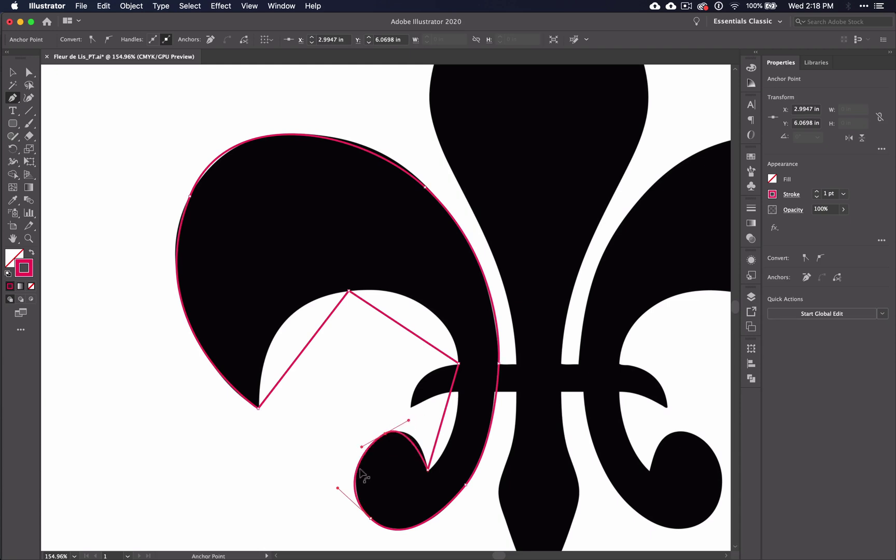
drag(337, 489, 342, 491)
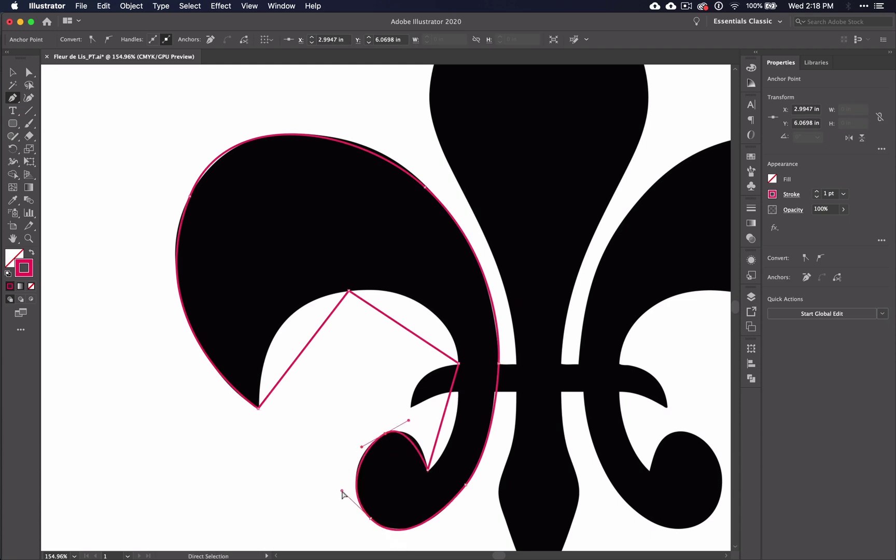
mouse_move(409, 421)
mouse_down()
mouse_move(421, 417)
mouse_move(383, 440)
mouse_move(421, 413)
mouse_up()
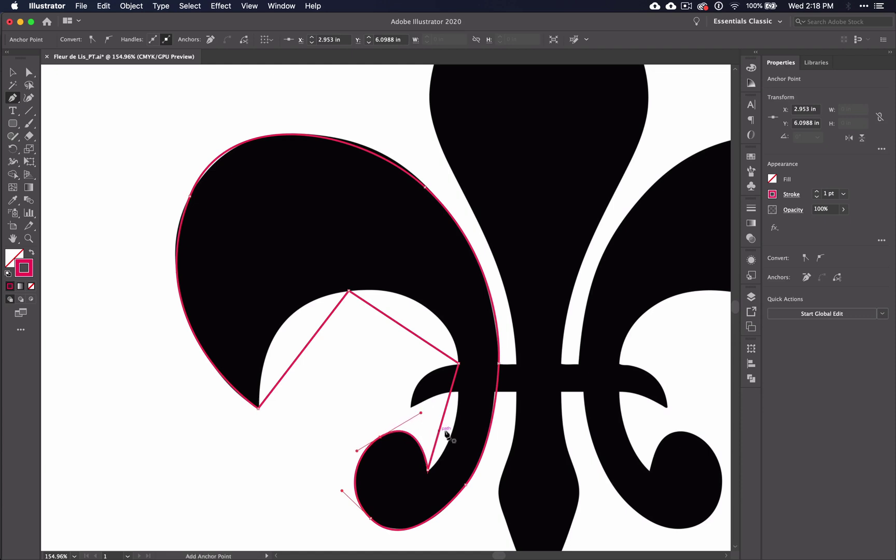
Convert the inner-edge anchors beside the crossbar and atop the arch to smooth points, adjusting their handles to follow the petal's inner edge.
click(429, 471)
drag(430, 472, 430, 480)
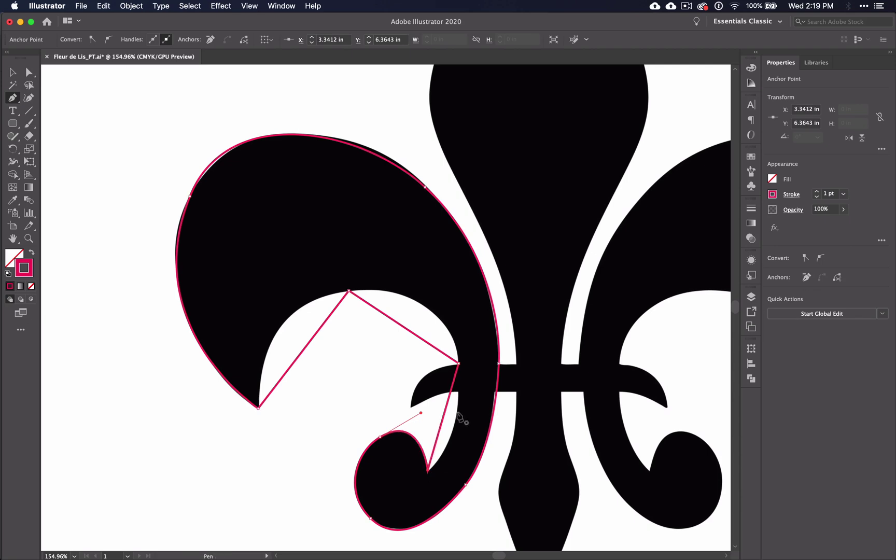
click(459, 363)
key(super+z)
drag(460, 363, 451, 284)
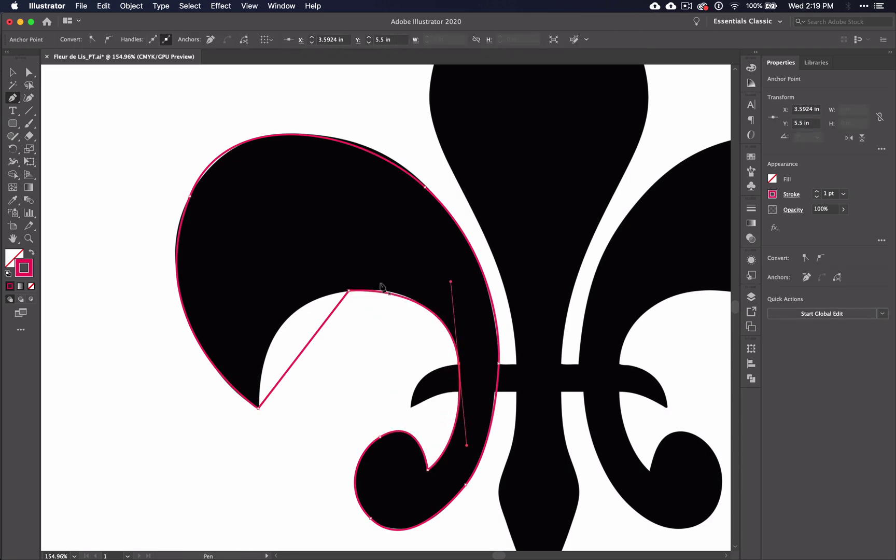
drag(348, 290, 246, 311)
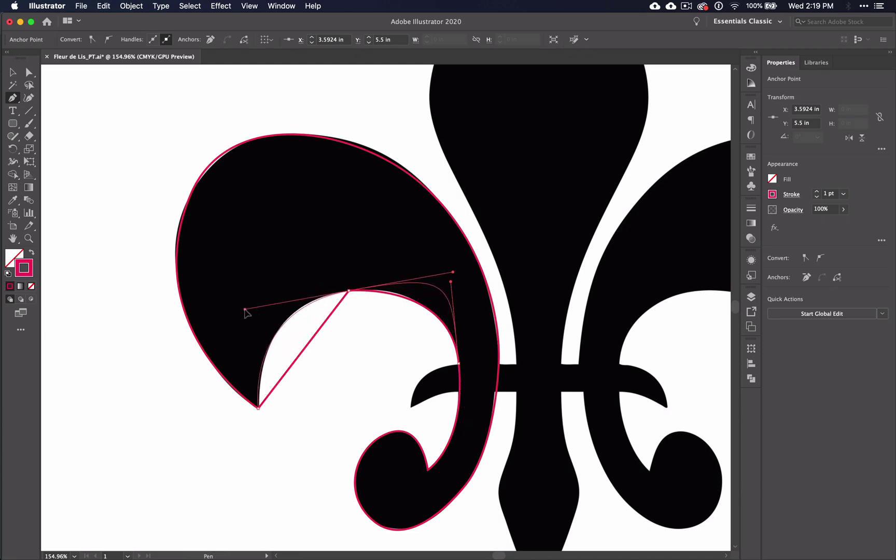
drag(453, 271, 453, 305)
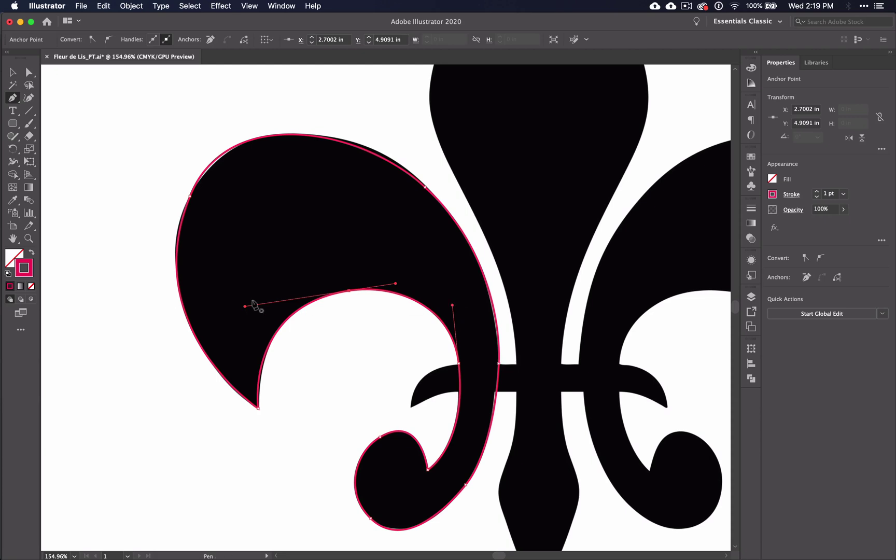
Refine the handles of the petal's two upper anchors and the upper handle of the outer crossbar anchor to fit the outer edge.
super+click(190, 197)
mouse_move(226, 101)
mouse_down()
mouse_move(224, 110)
mouse_move(235, 109)
mouse_move(222, 114)
mouse_up()
mouse_move(362, 128)
mouse_down()
mouse_move(336, 103)
mouse_move(362, 114)
mouse_up()
super+click(426, 187)
mouse_move(481, 254)
mouse_down()
mouse_move(497, 261)
mouse_move(510, 289)
mouse_move(483, 255)
mouse_up()
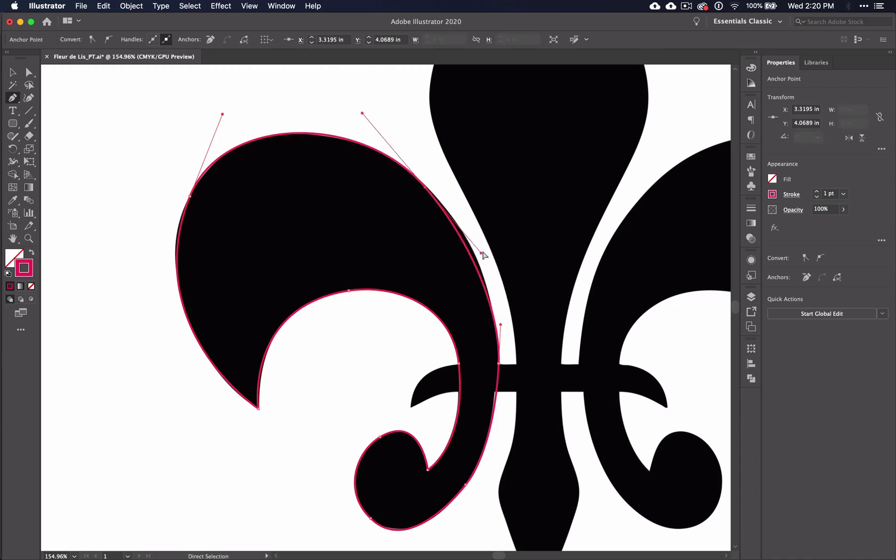
drag(500, 325, 499, 300)
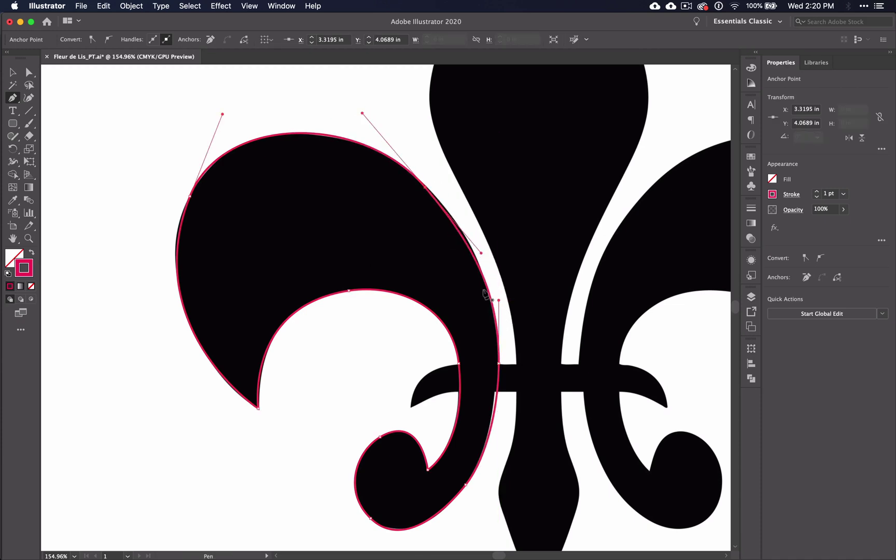
Move the petal's upper anchor nearest the center shape to X 3.4202 in, Y 4.1625 in, and shorten its lower handle to fit the outer edge.
drag(425, 187, 441, 199)
scroll(441, 199, up, 5)
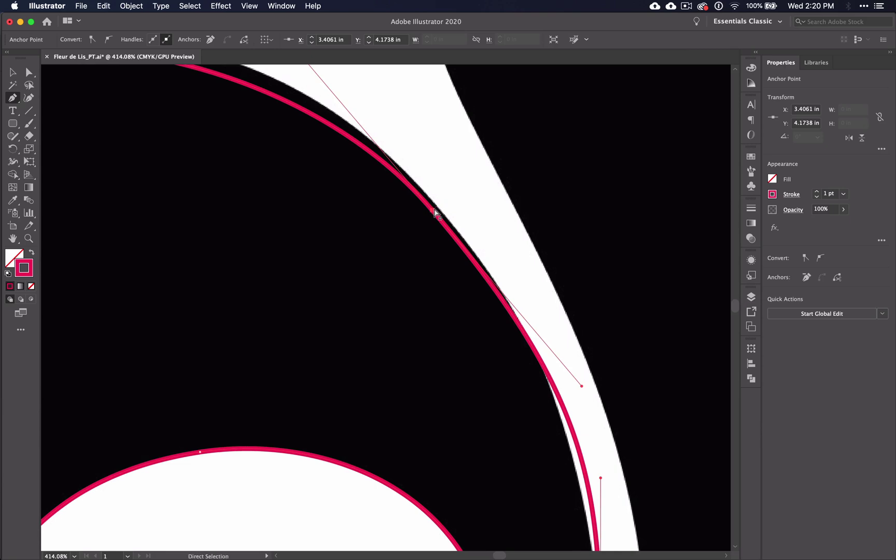
mouse_move(436, 208)
mouse_down()
mouse_move(444, 202)
mouse_move(439, 210)
mouse_up()
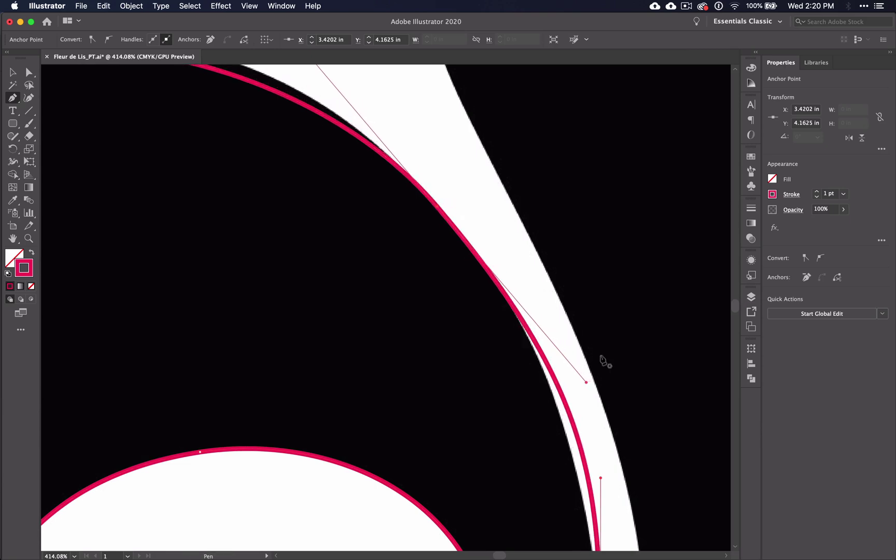
super+click(566, 368)
super+click(552, 371)
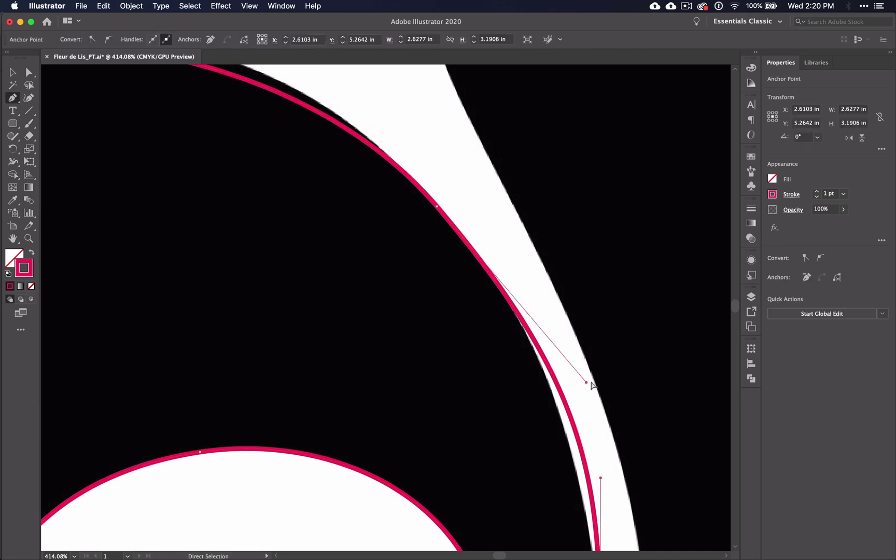
mouse_move(592, 381)
mouse_down()
mouse_move(553, 347)
mouse_move(581, 387)
mouse_up()
Adjust the handles spanning the petal's top curve and the outermost upper anchor's lower handle to fit the outline.
scroll(608, 514, down, 4)
scroll(581, 387, down, 3)
drag(421, 150, 398, 134)
mouse_move(223, 139)
mouse_down()
mouse_move(222, 148)
mouse_move(231, 146)
mouse_up()
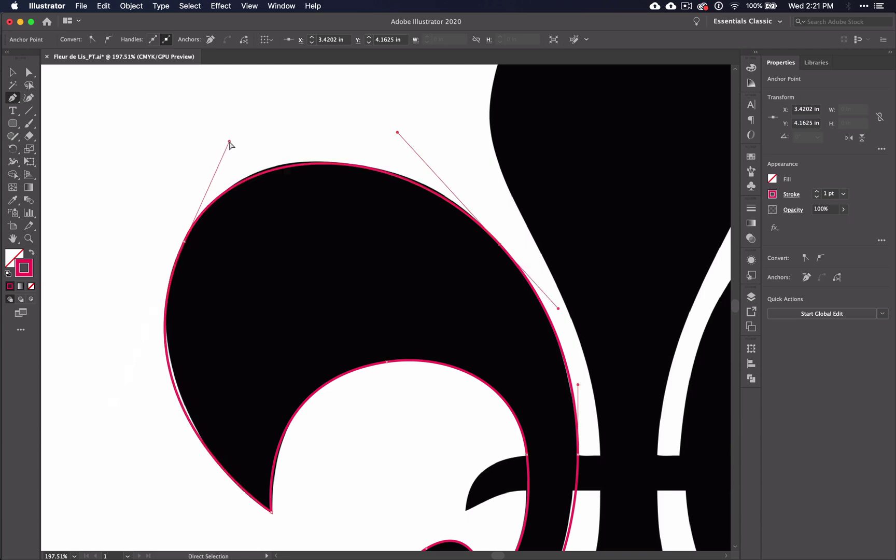
click(185, 242)
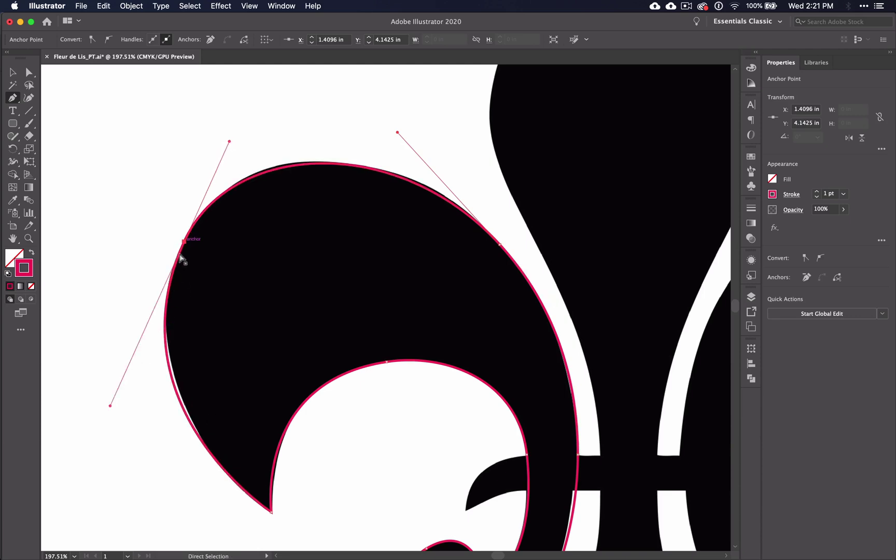
mouse_move(110, 405)
mouse_down()
mouse_move(120, 386)
mouse_move(113, 394)
mouse_up()
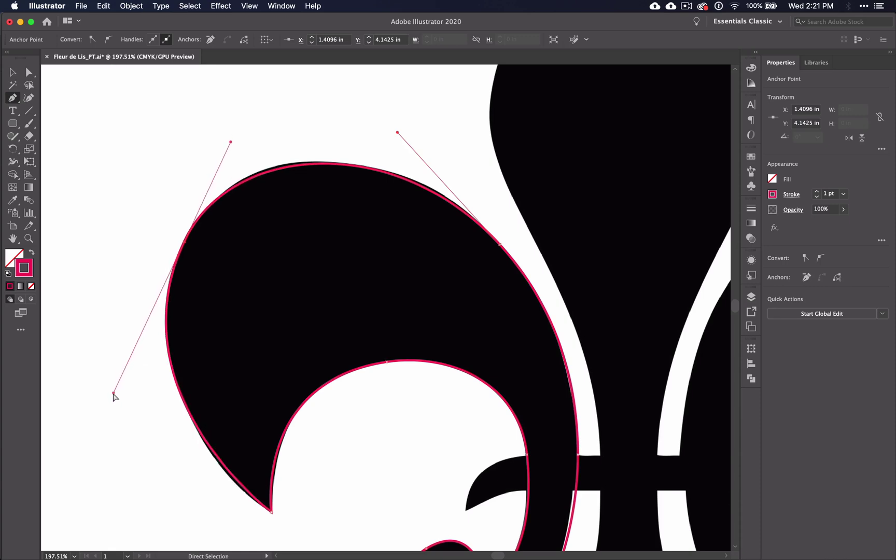
Pull independent handles from the petal's lower tip anchor and adjust them with the outermost upper anchor's lower handle to fit both edges meeting there.
click(270, 511)
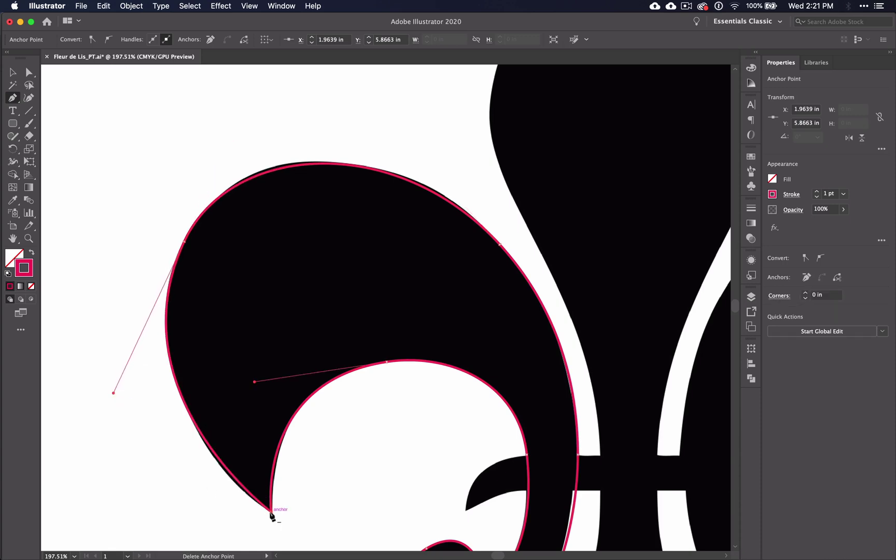
drag(270, 512, 239, 492)
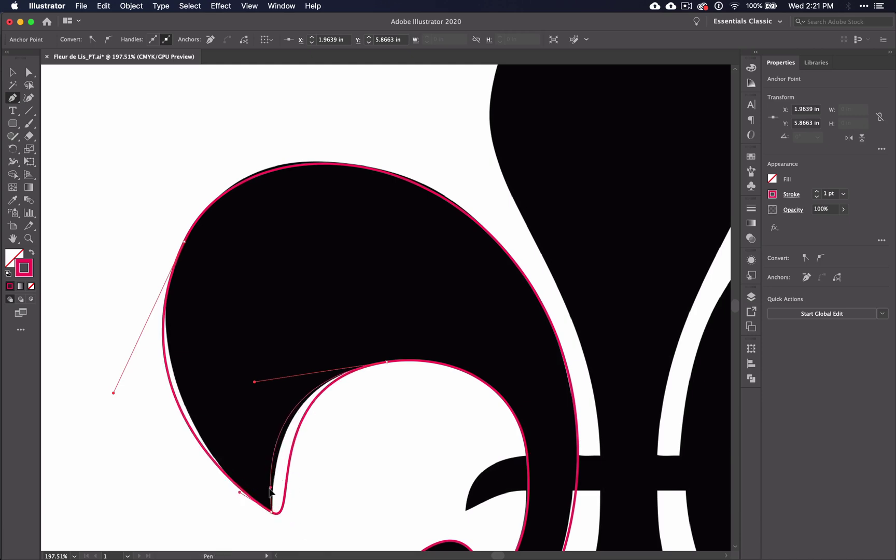
click(272, 508)
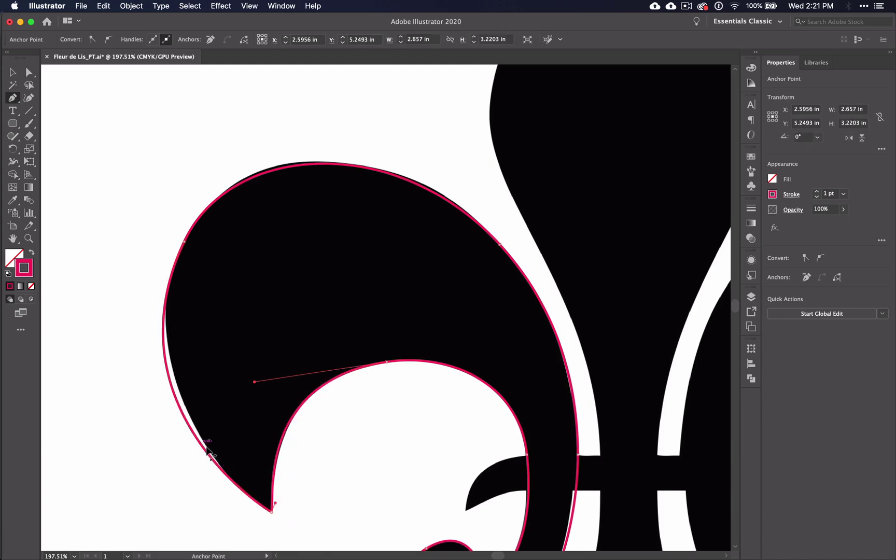
super+click(272, 511)
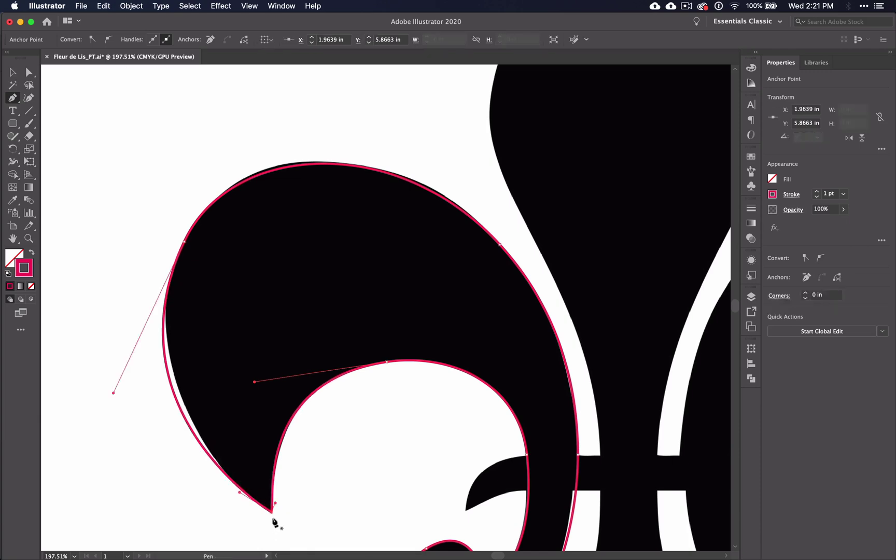
drag(239, 492, 253, 498)
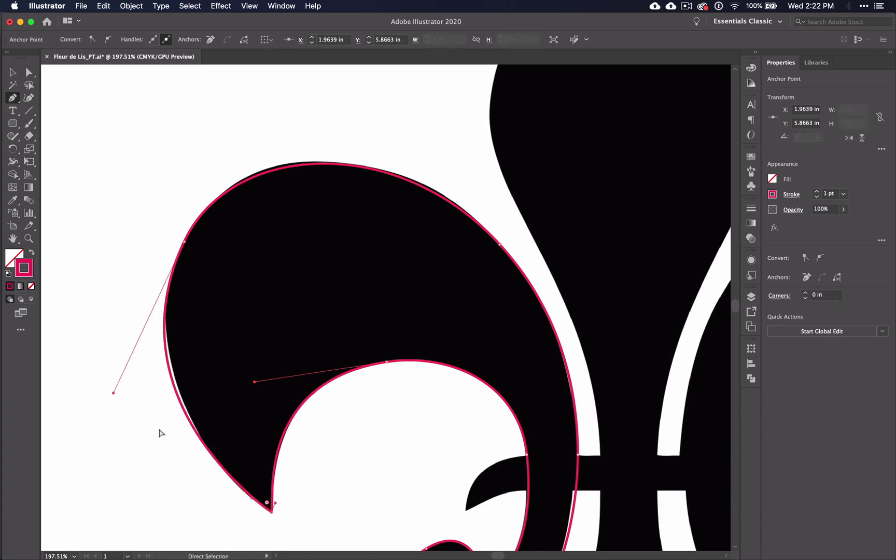
drag(113, 393, 126, 374)
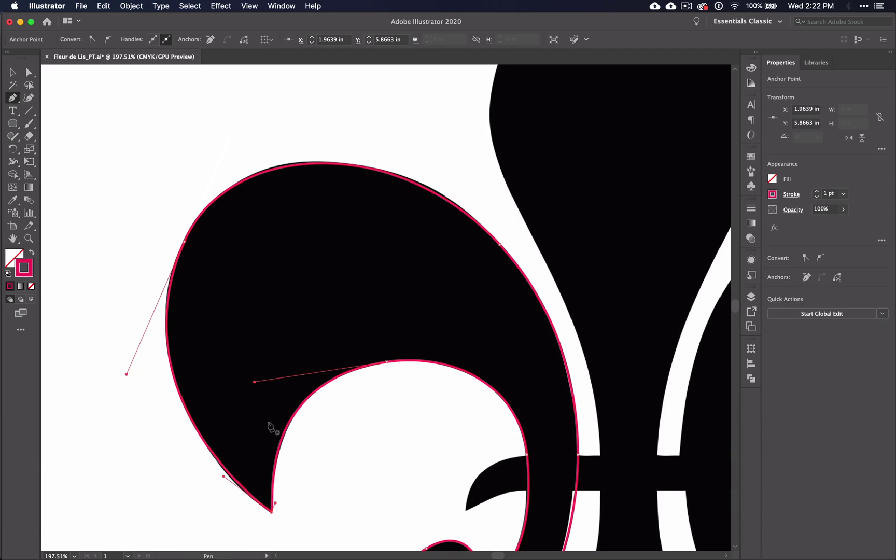
scroll(441, 431, down, 5)
scroll(437, 429, down, 4)
scroll(437, 428, right, 2)
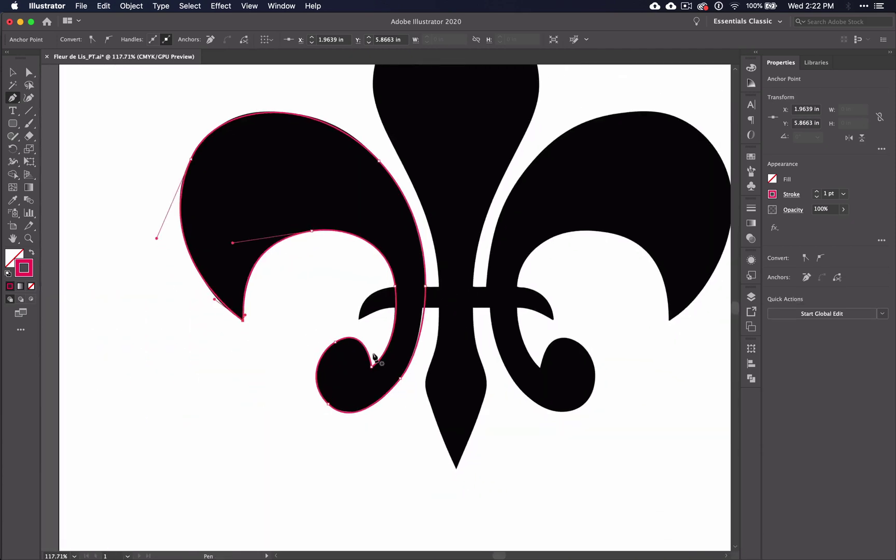